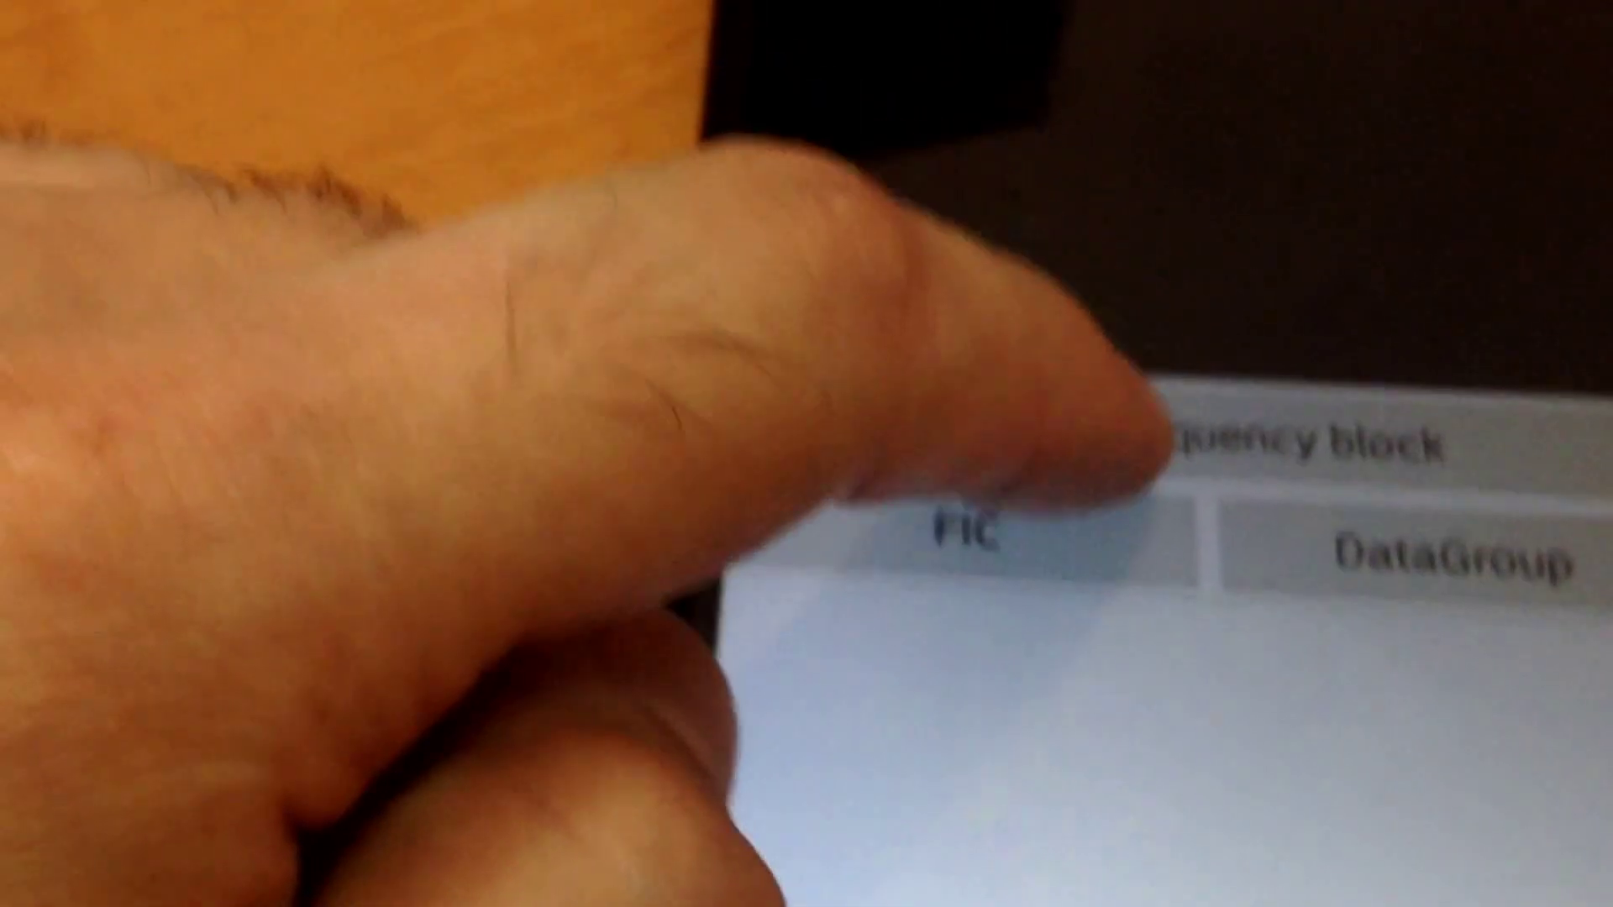
# - Open the 'Select frequency block' list in DABSampleApp without choosing a block
pyautogui.click(1152, 448)
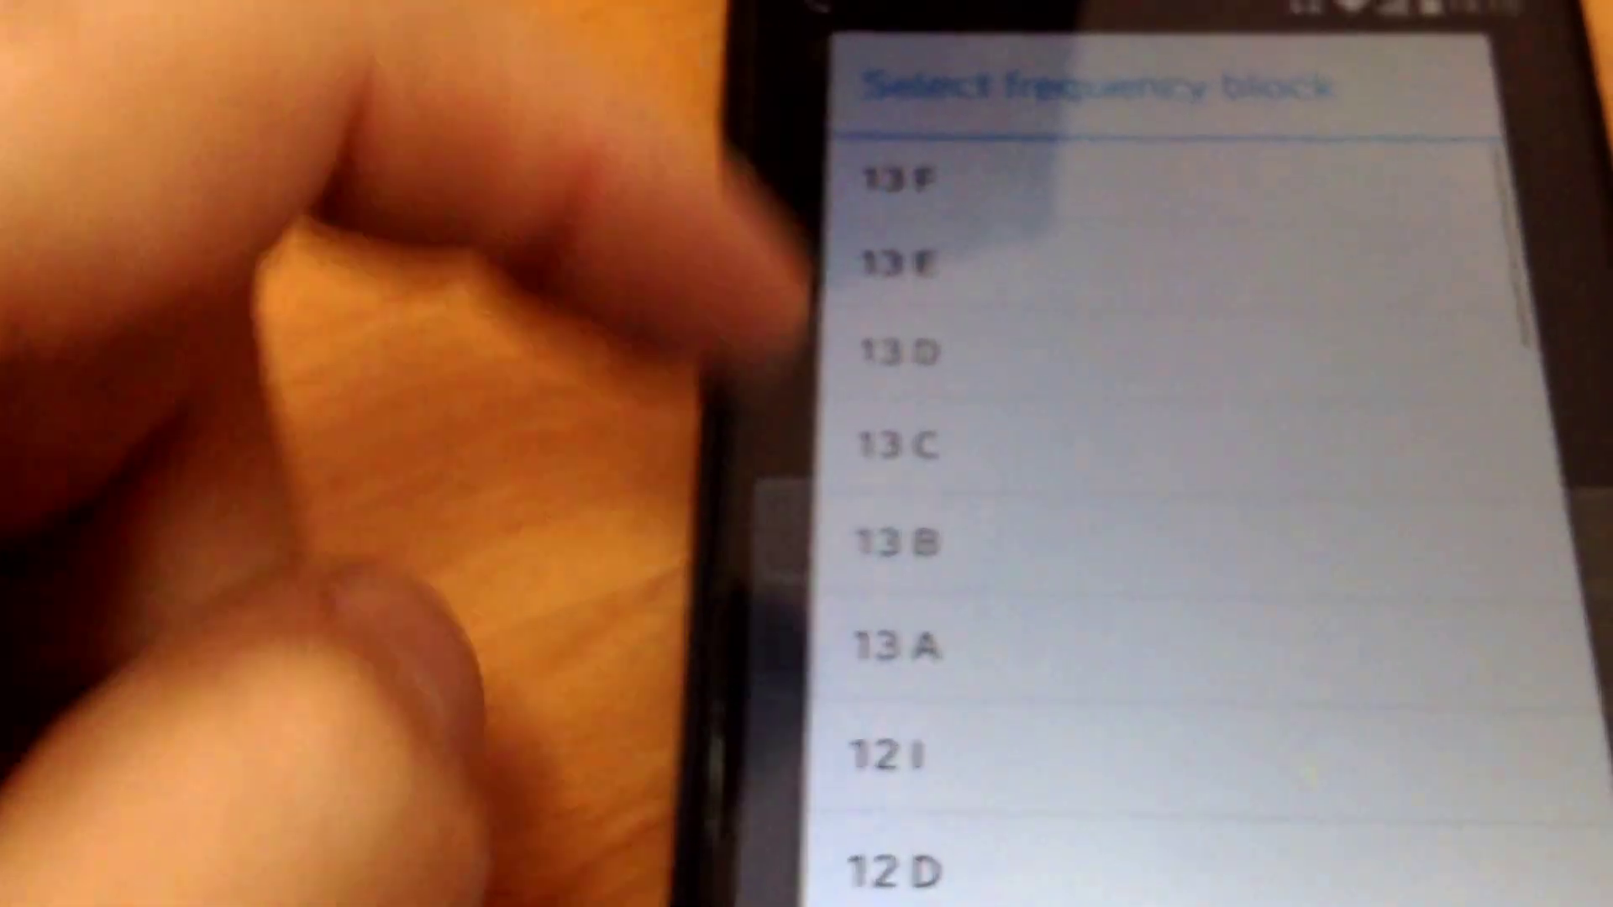